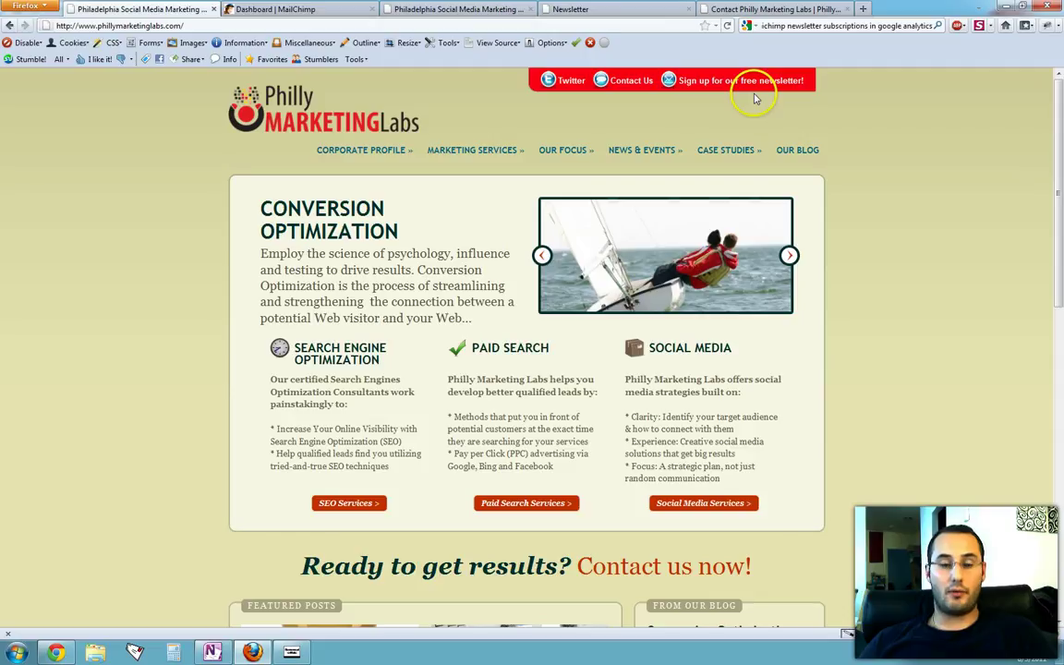
Step: Open the free newsletter signup form, enter a subscriber email address and subscribe to the list
click(704, 87)
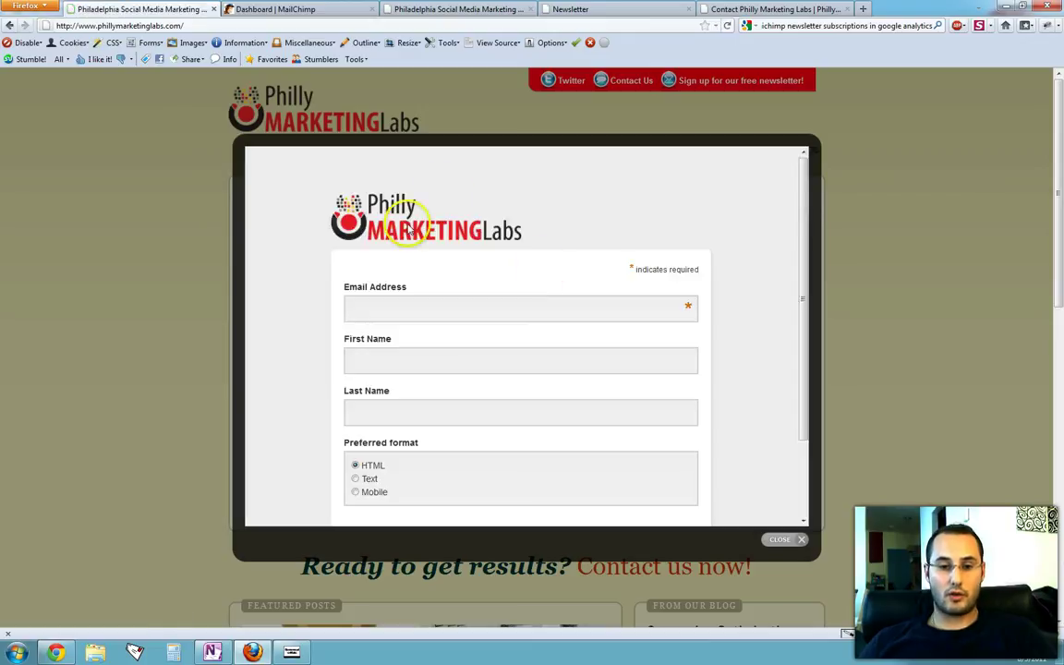
click(404, 309)
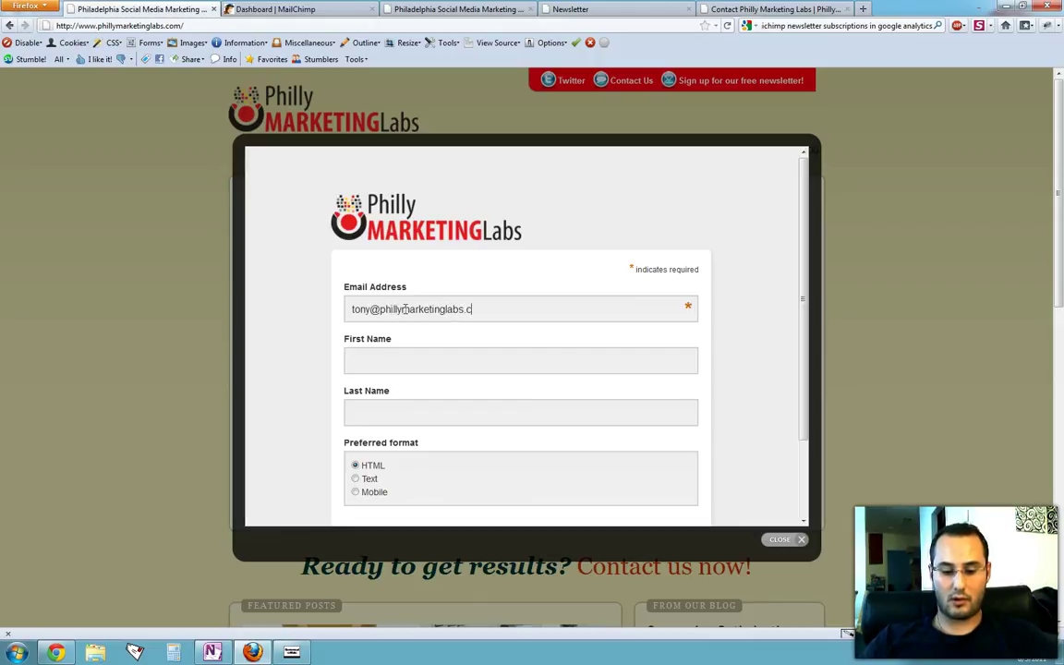
scroll(404, 310, down, 2)
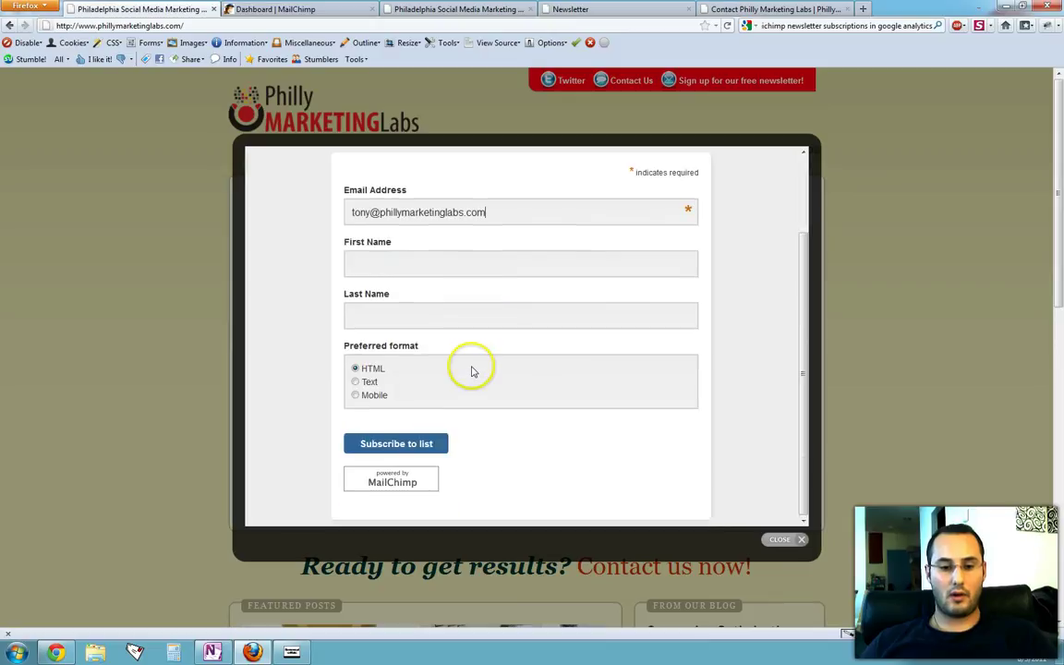
click(418, 443)
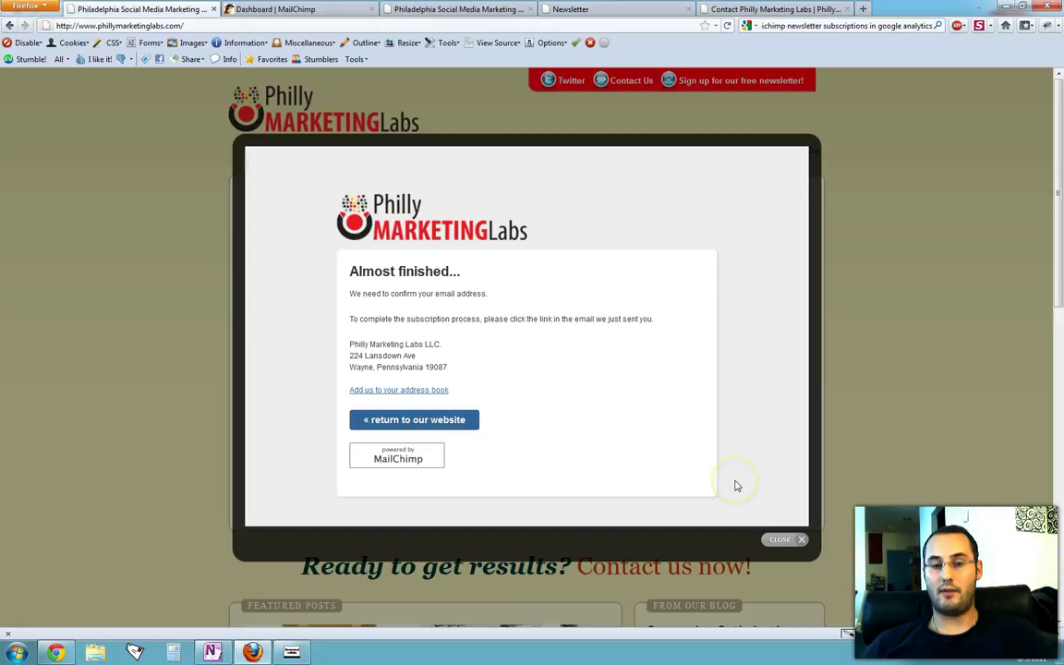
Step: Close the confirmation popup and open the forms for the Philly Marketing Labs Master List in MailChimp Lists
click(782, 541)
click(245, 10)
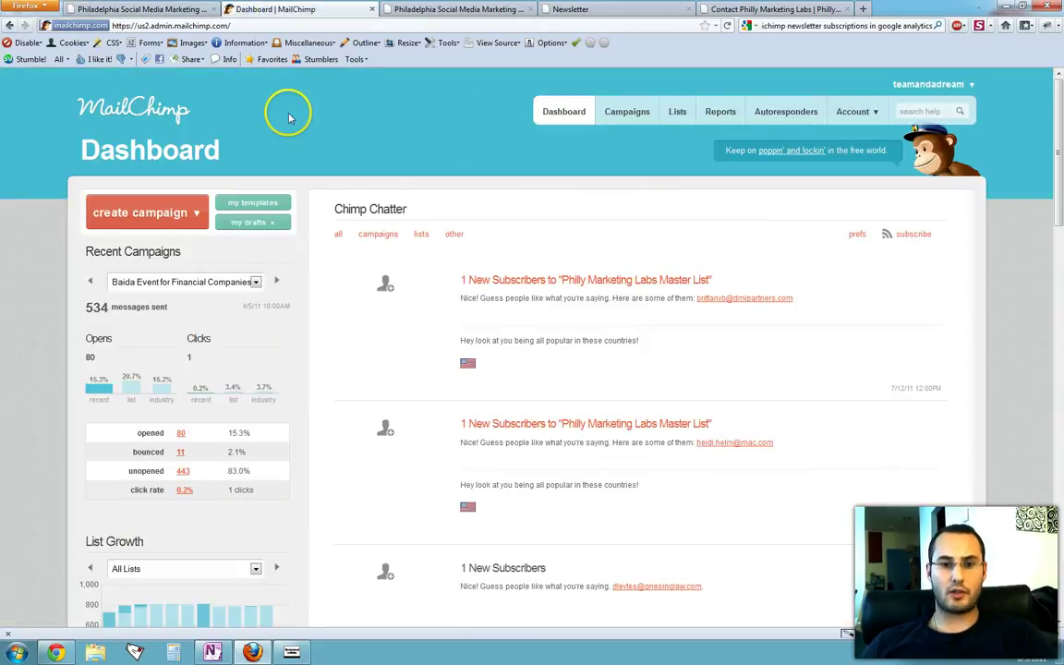
click(677, 113)
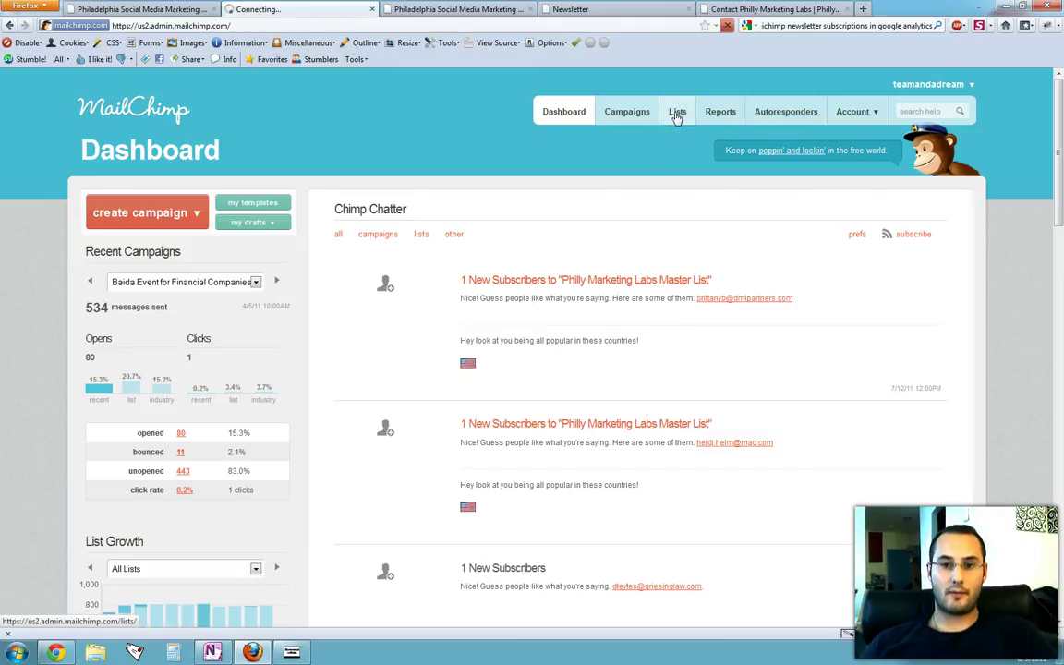
scroll(428, 344, down, 1)
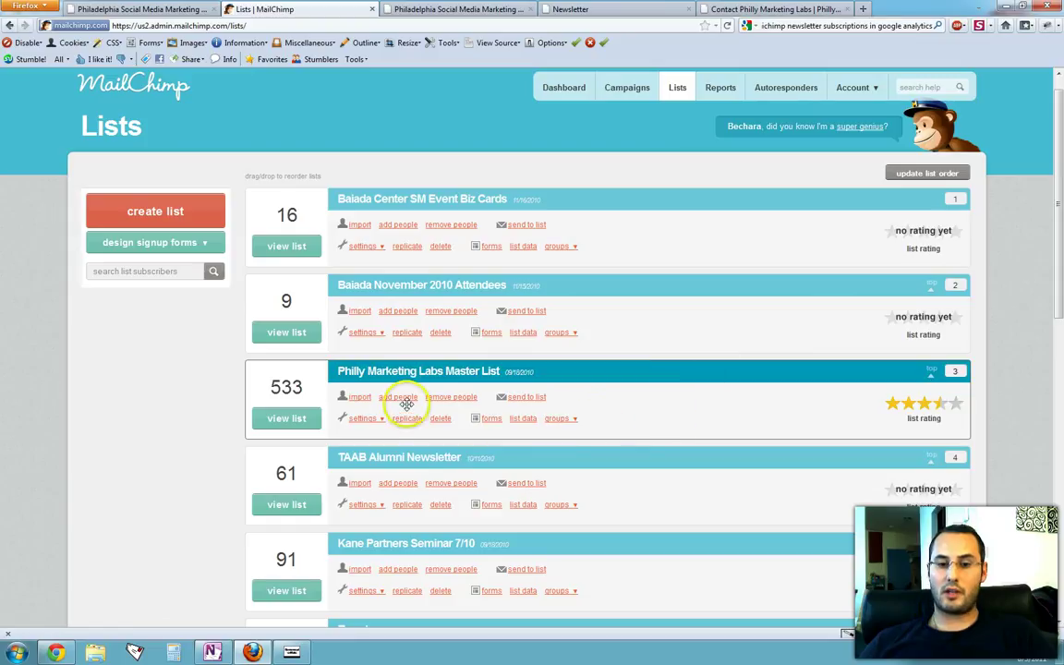
click(558, 419)
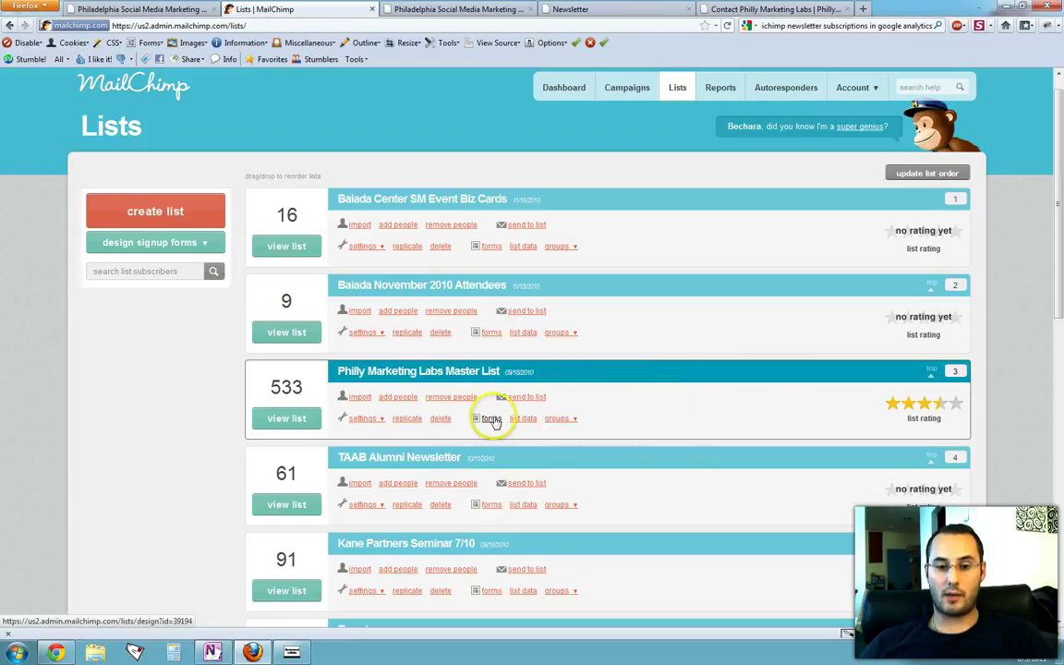
click(491, 424)
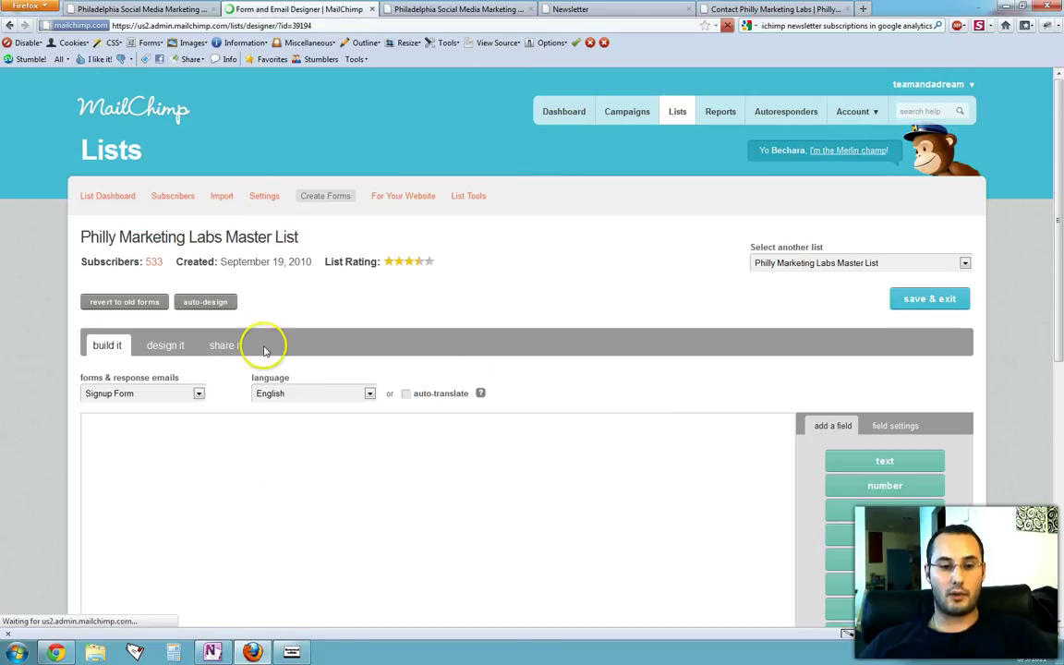
scroll(22, 338, down, 1)
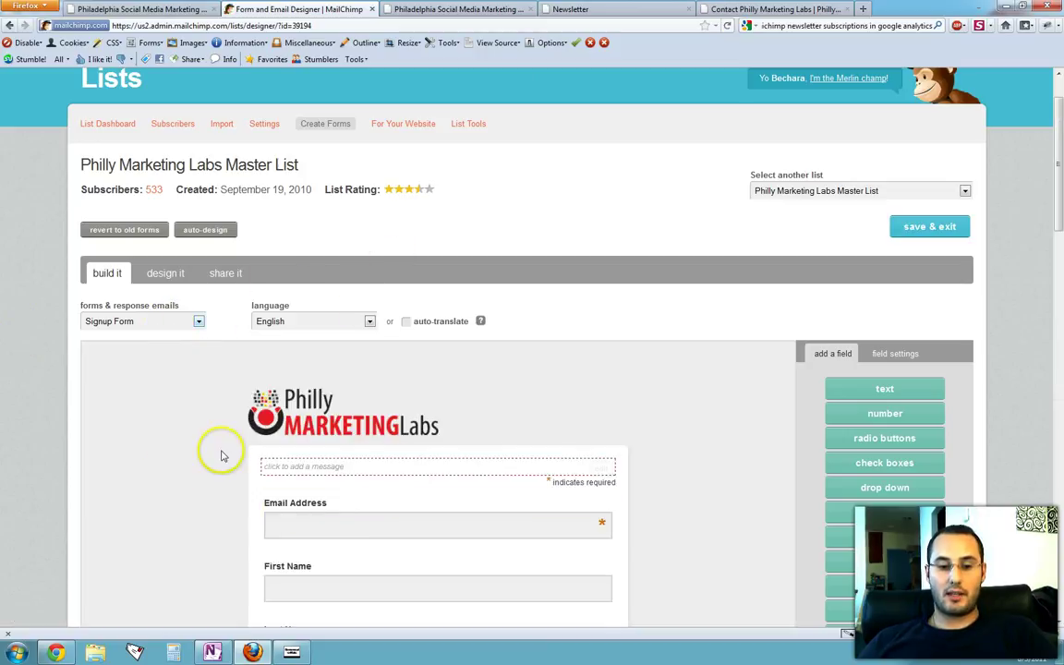
Step: Choose Signup "Thank You" Page from the forms & response emails dropdown and review it
click(199, 321)
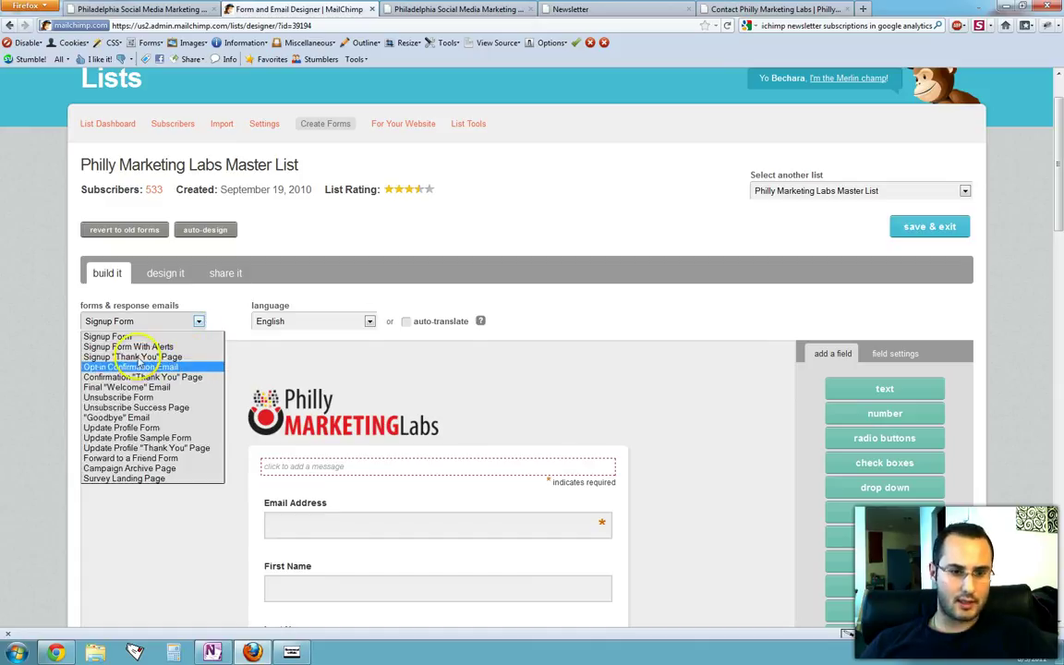
click(155, 358)
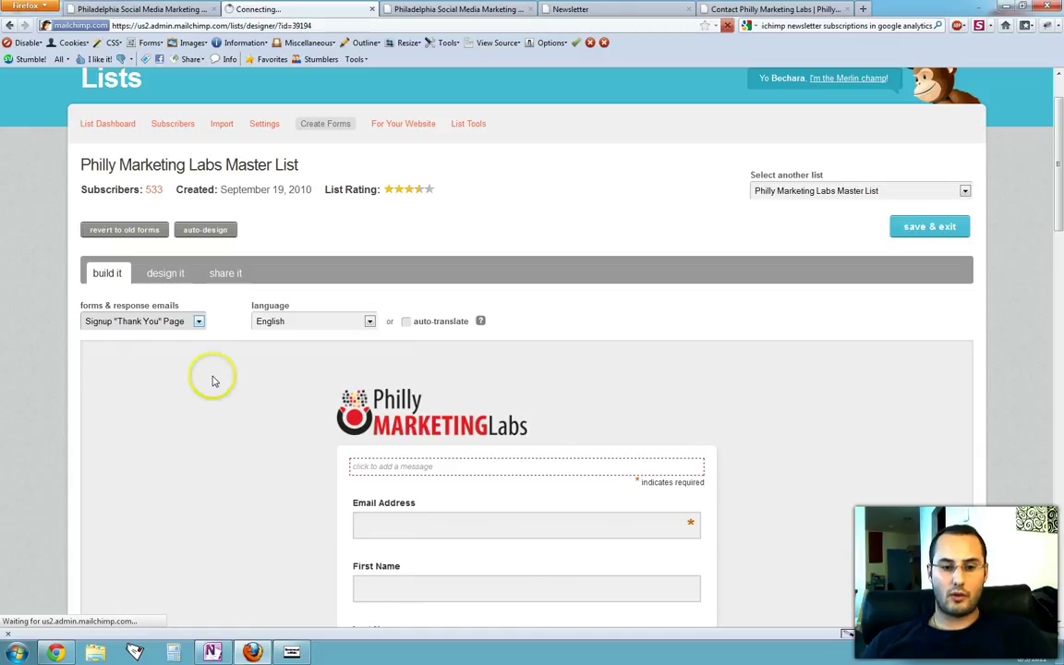
scroll(212, 375, down, 3)
scroll(218, 380, up, 4)
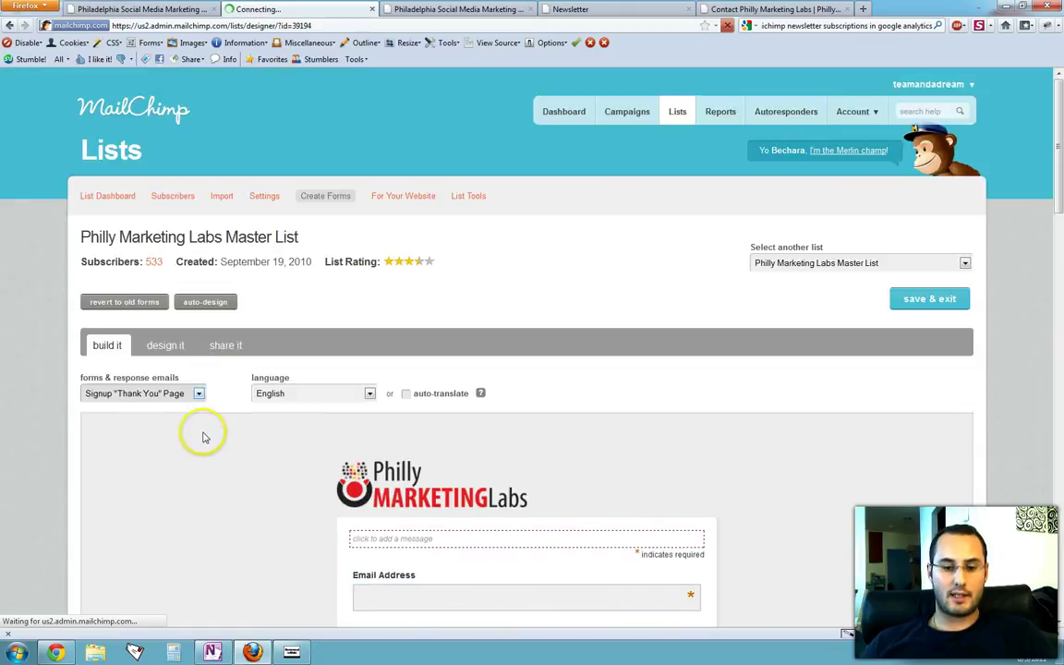
scroll(203, 436, down, 4)
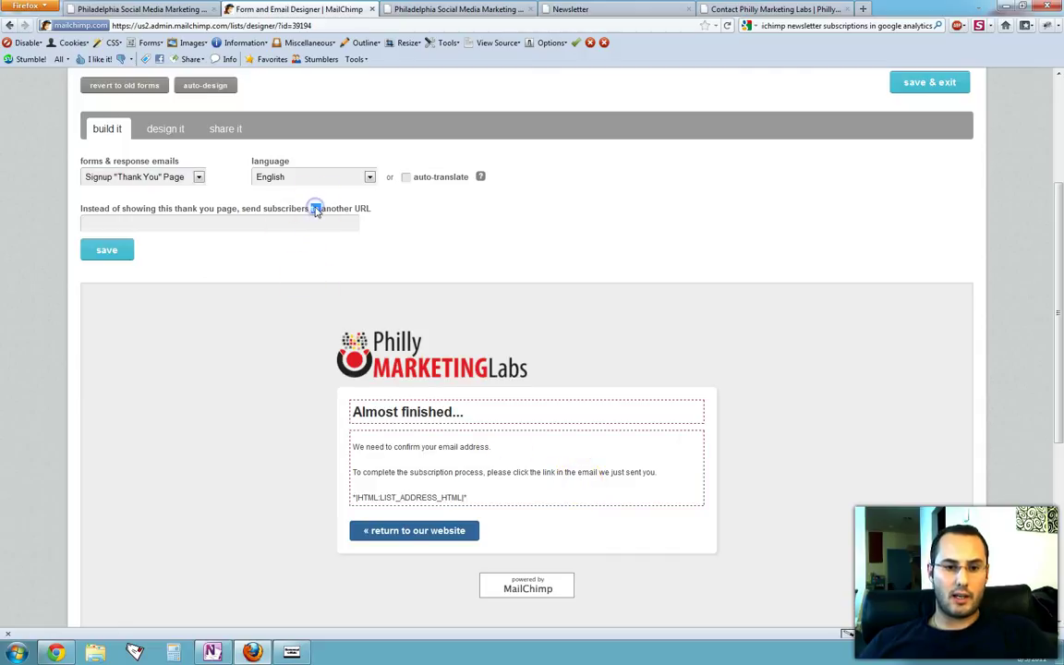
Step: Select the instruction text about sending subscribers to another URL instead
drag(190, 197, 82, 207)
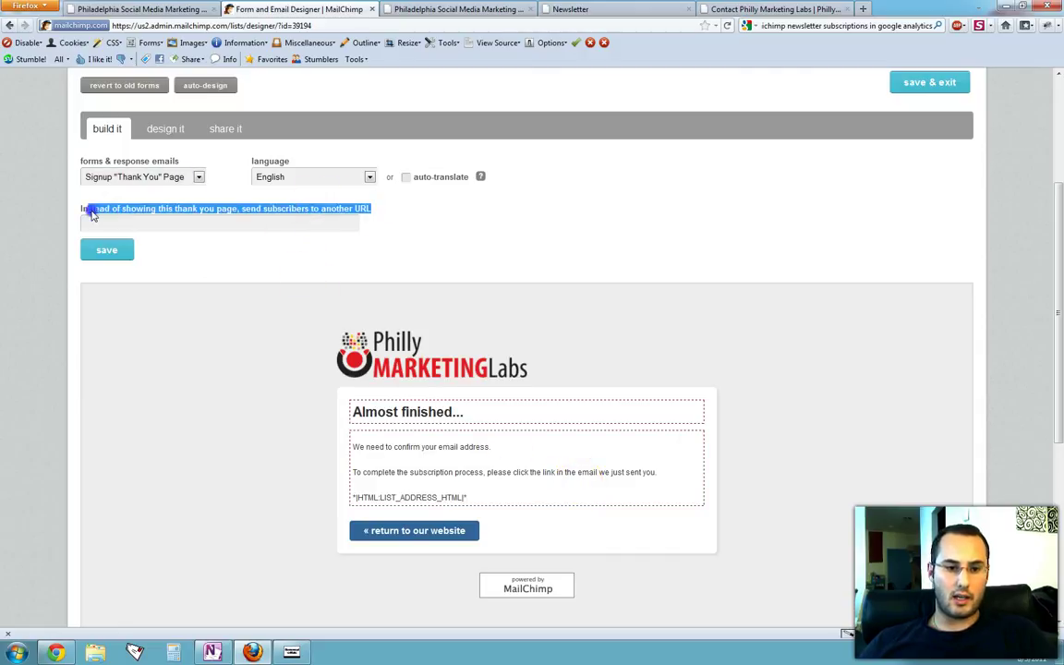
triple_click(80, 209)
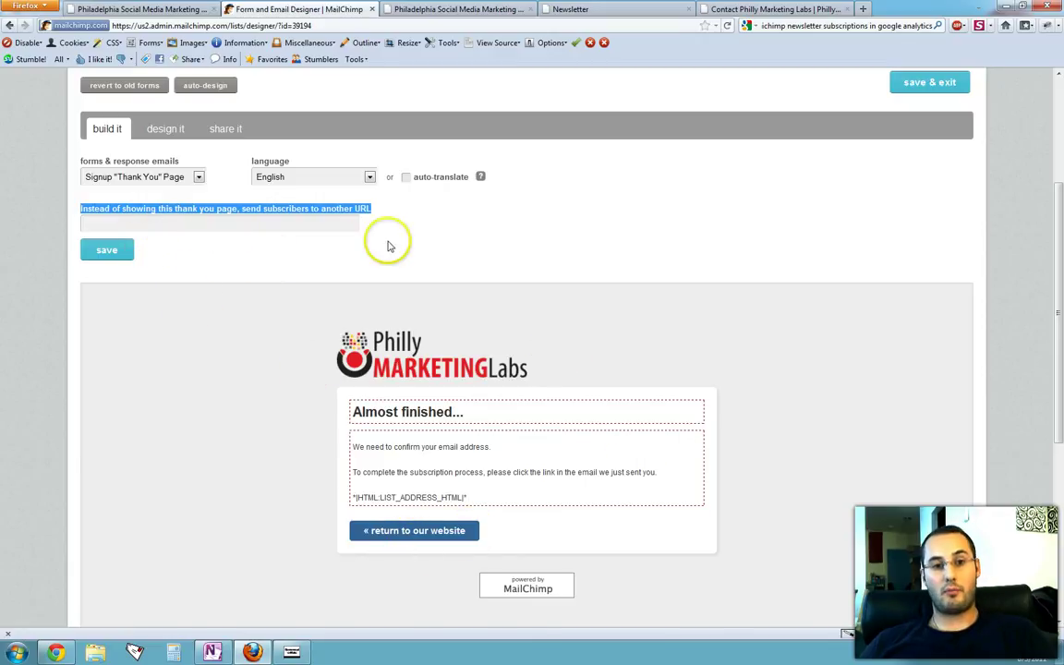
click(554, 222)
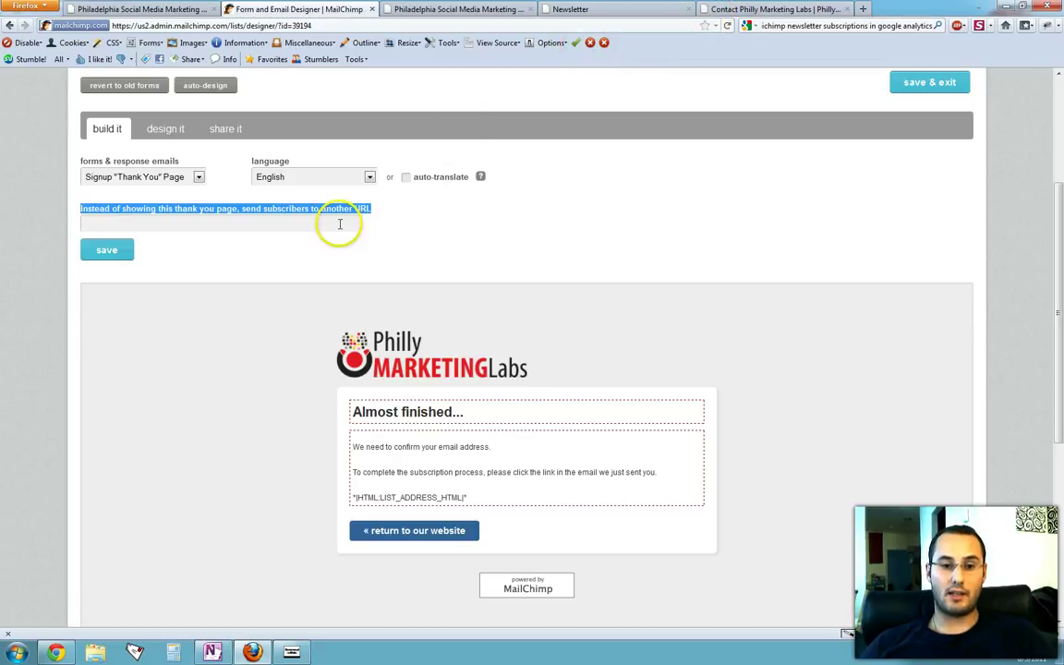
Step: Copy the address of the website's newsletter-thank-you page
click(753, 11)
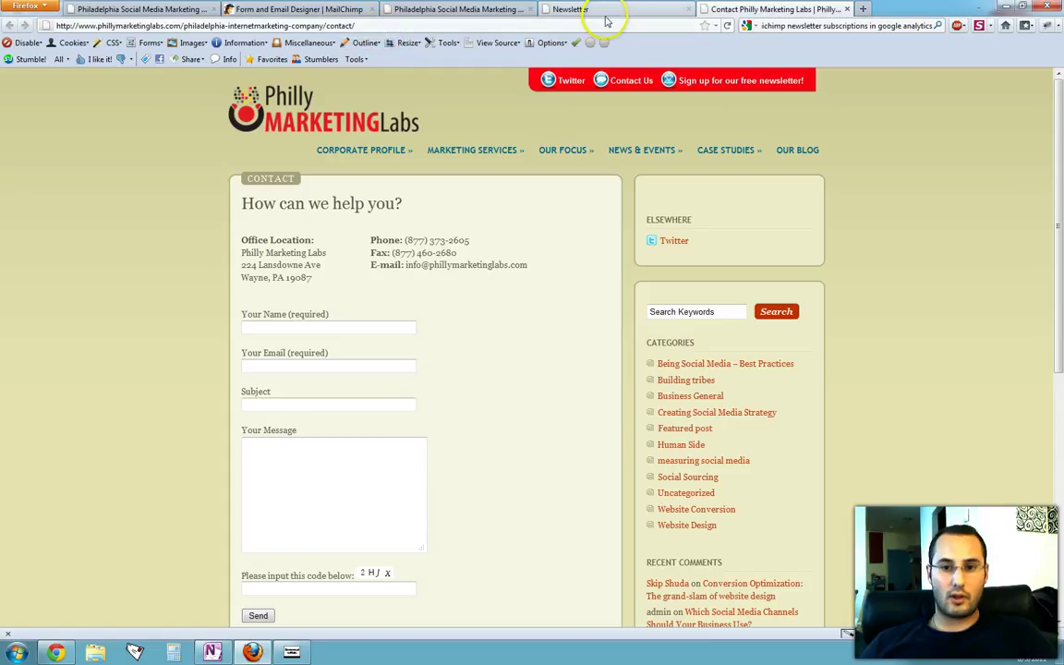
click(573, 10)
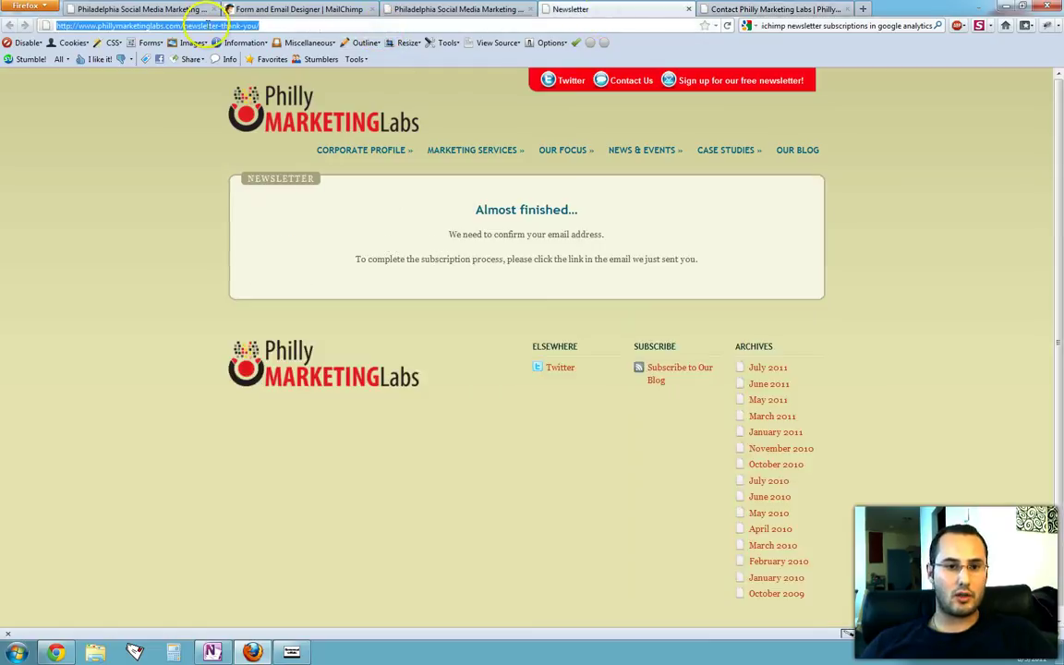
right_click(211, 29)
click(239, 71)
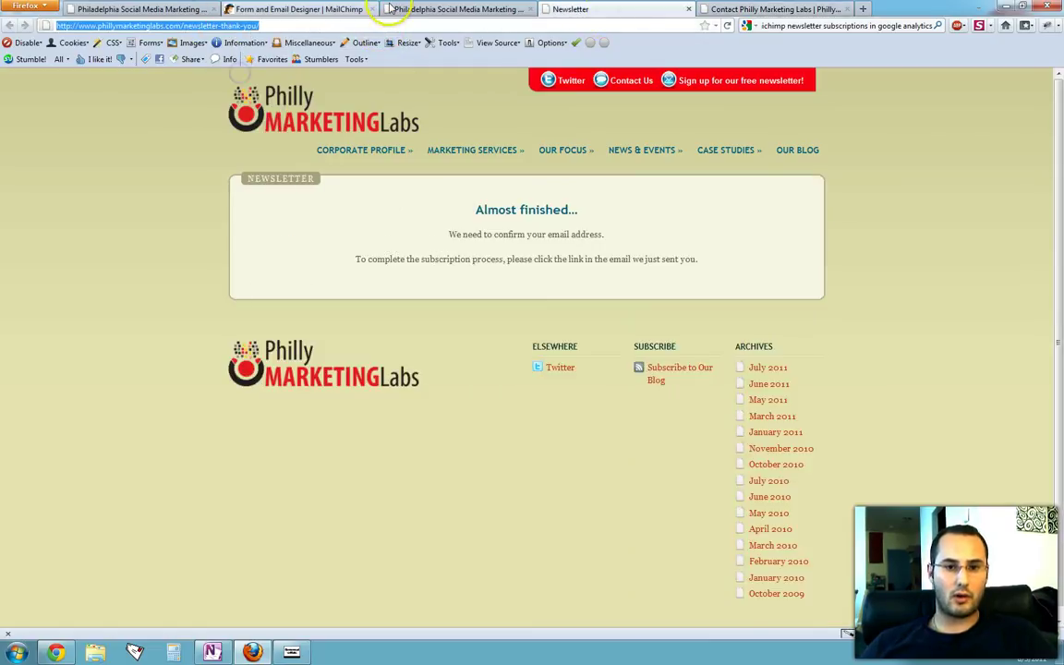
click(279, 10)
click(219, 220)
right_click(221, 225)
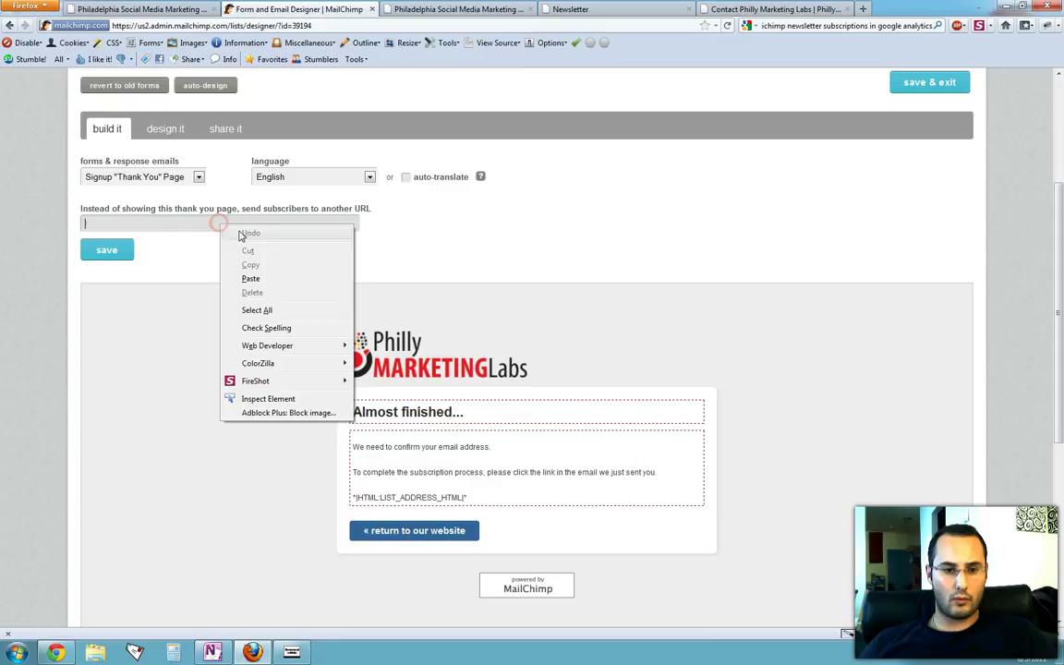
click(250, 279)
click(107, 249)
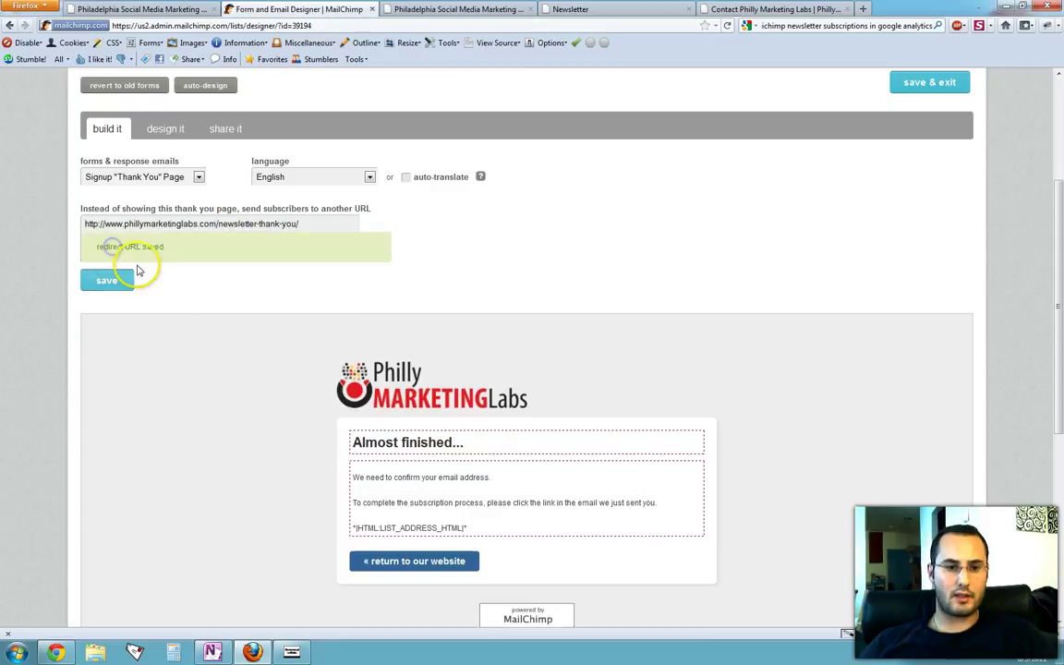
click(907, 82)
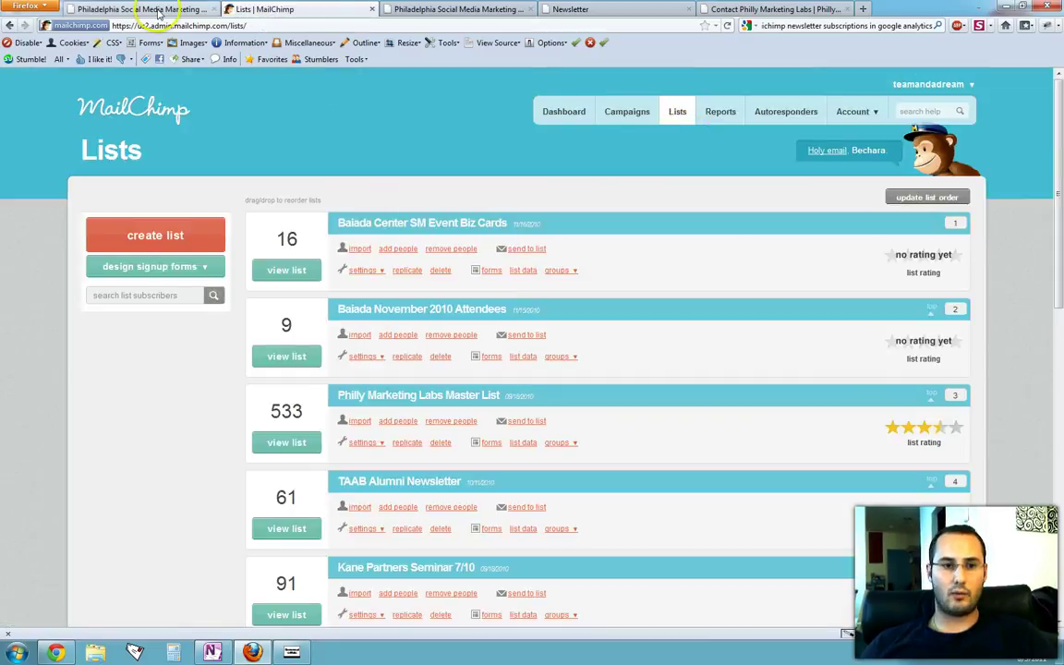
Step: On the company homepage, subscribe a test email address through the free newsletter form
click(157, 9)
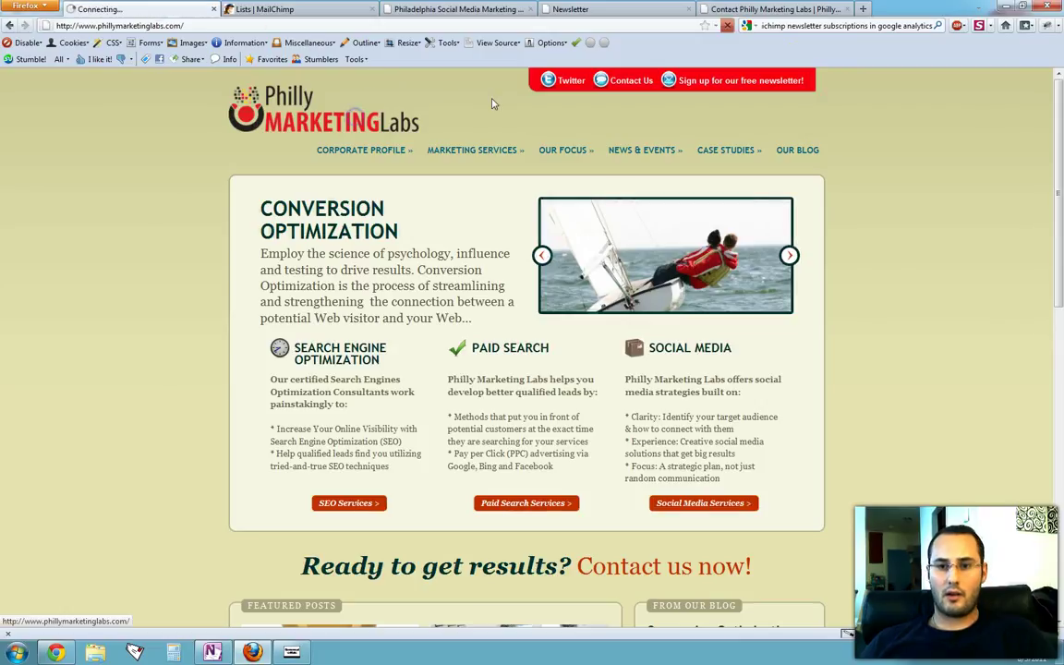
click(756, 82)
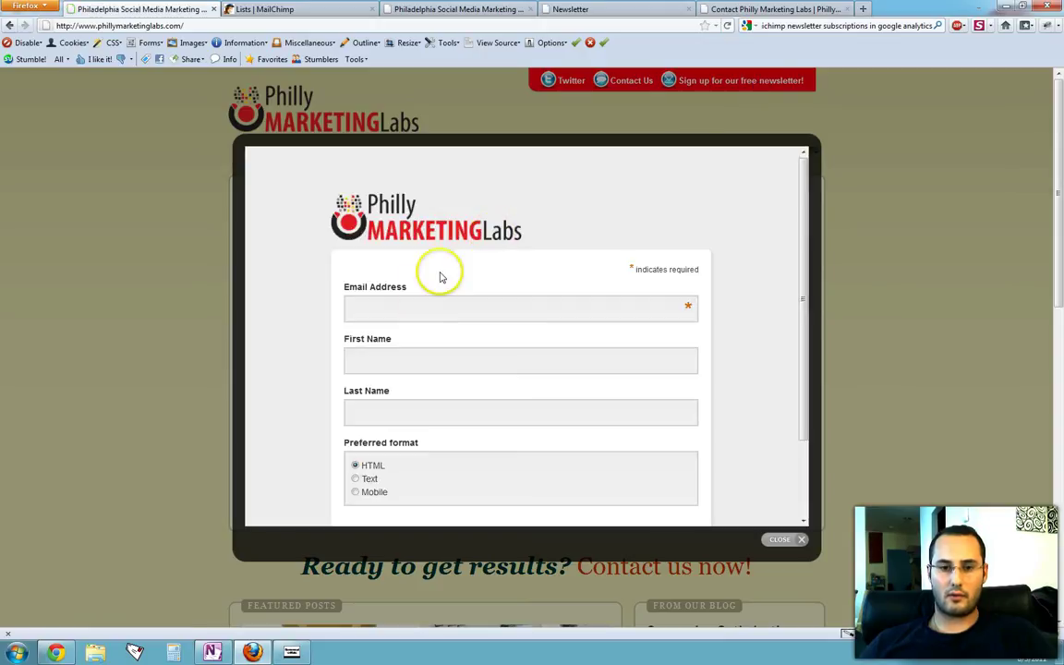
click(419, 305)
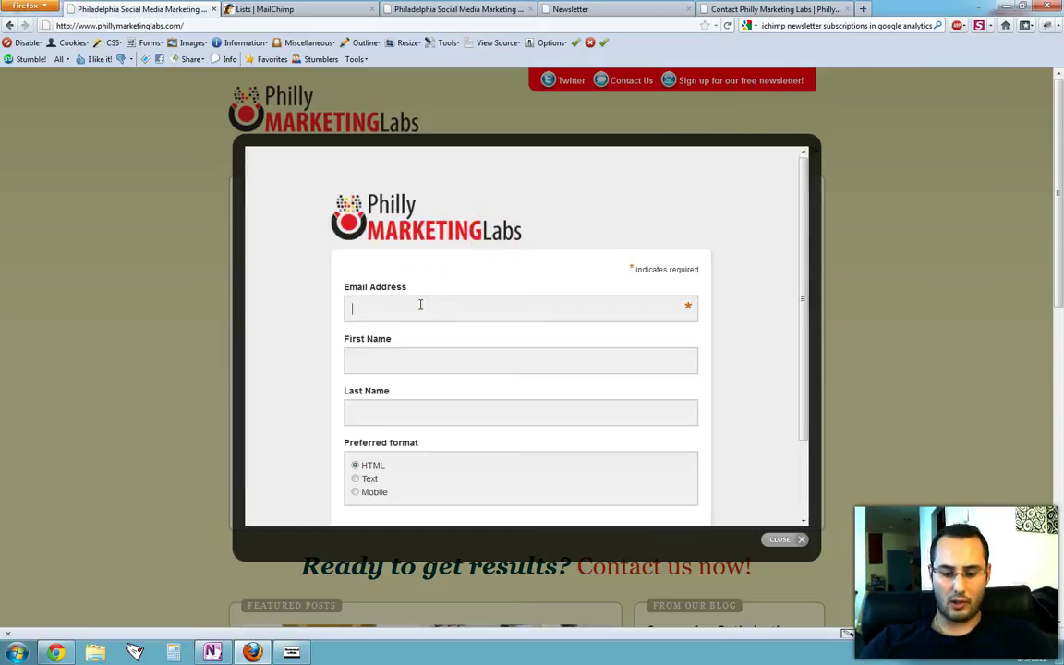
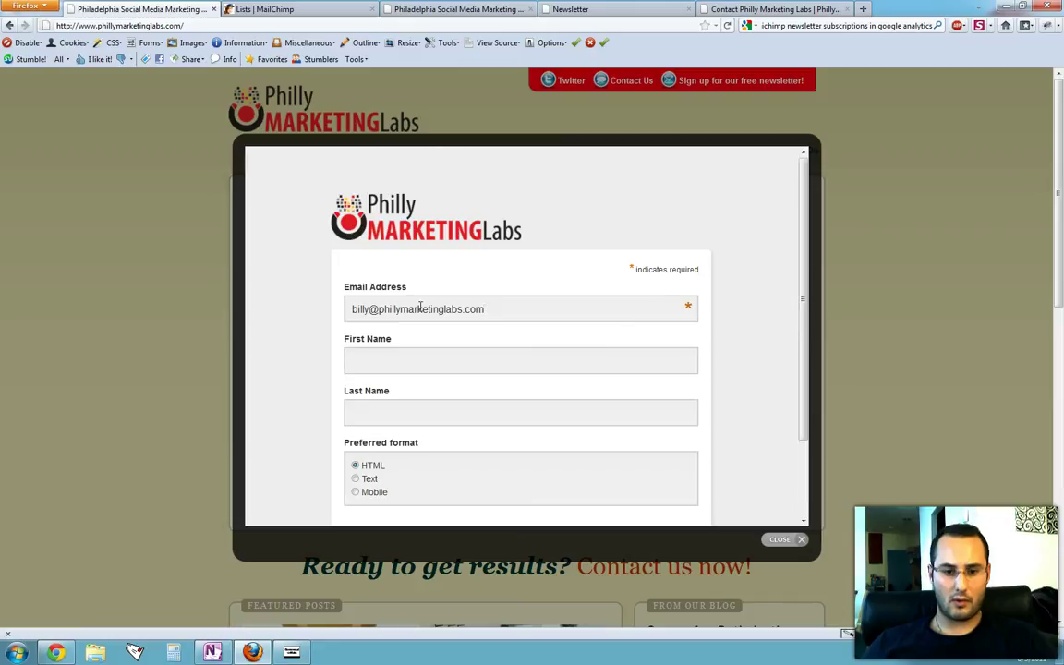
scroll(421, 308, down, 2)
click(394, 444)
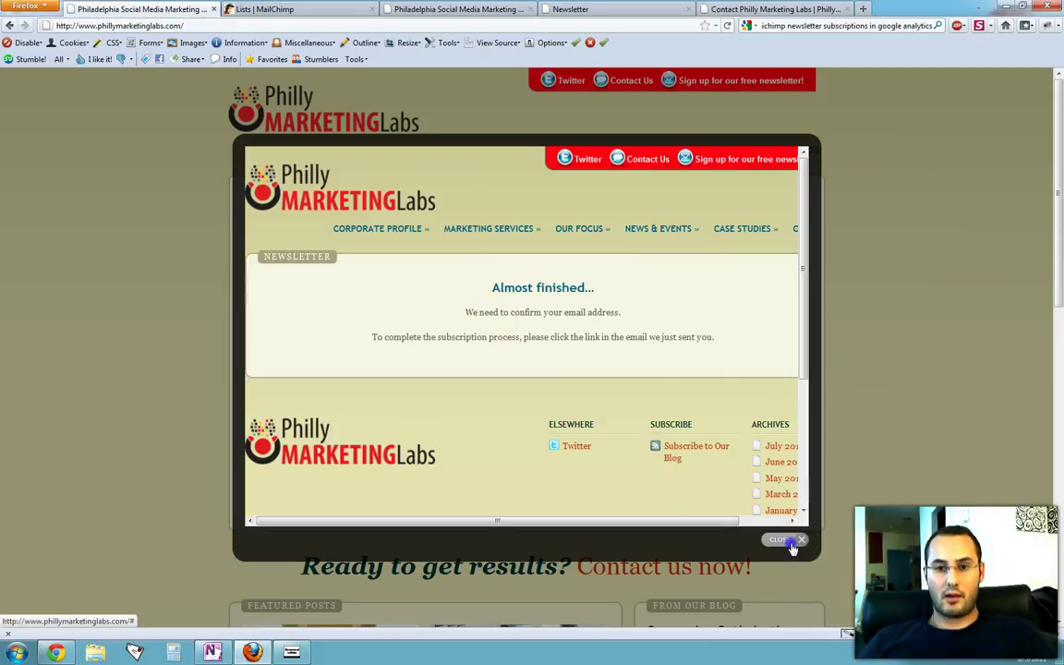
Step: Close the newsletter lightbox showing the custom Almost finished page
click(782, 541)
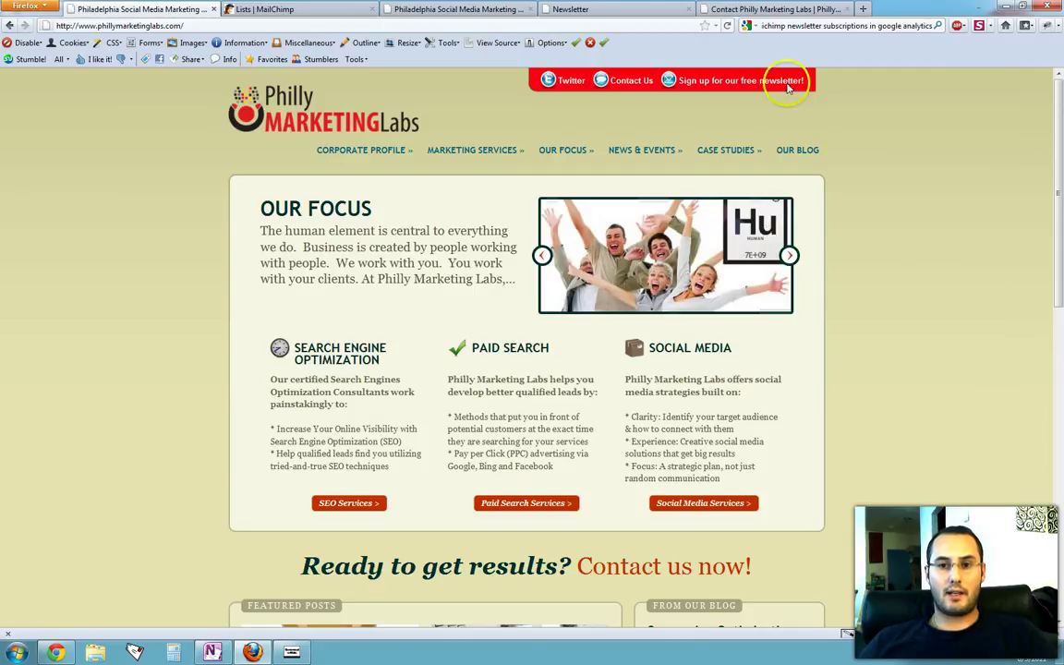
Step: Switch to the Contact Philly Marketing Labs page
click(739, 10)
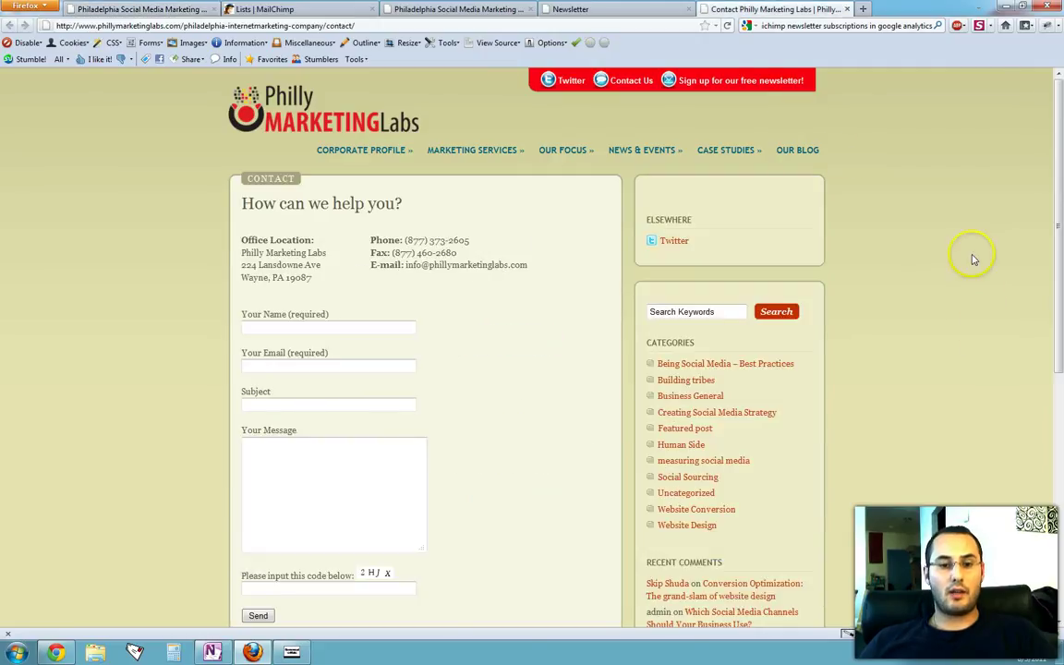